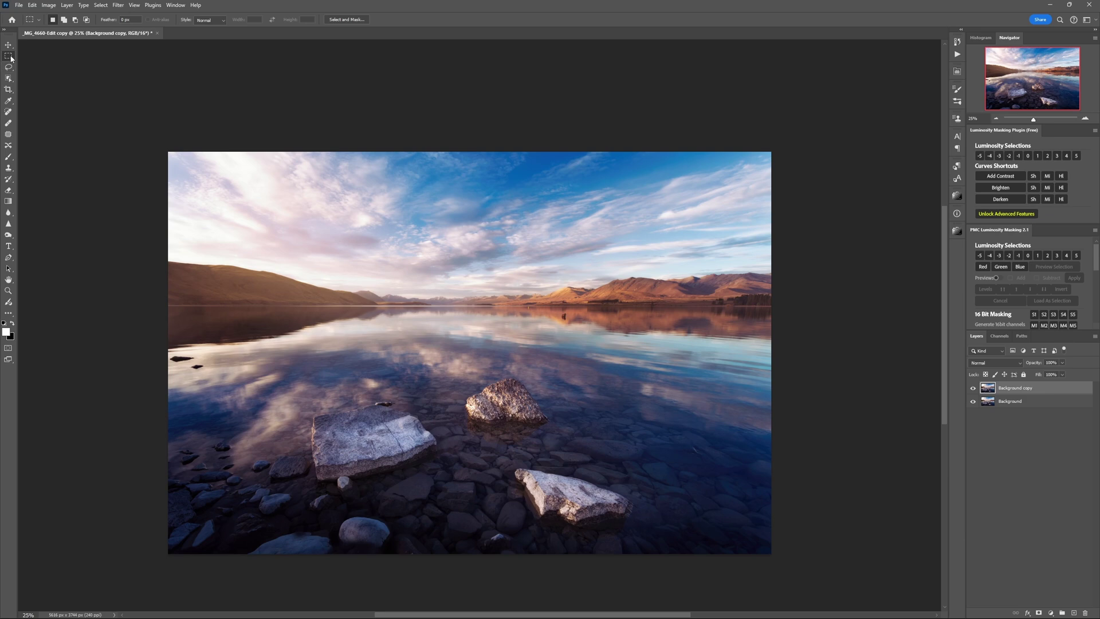
Warp the selected lower half outward, pulling the bottom-left corner, left edge and lower-right area
left_click_drag(155, 366, 774, 582)
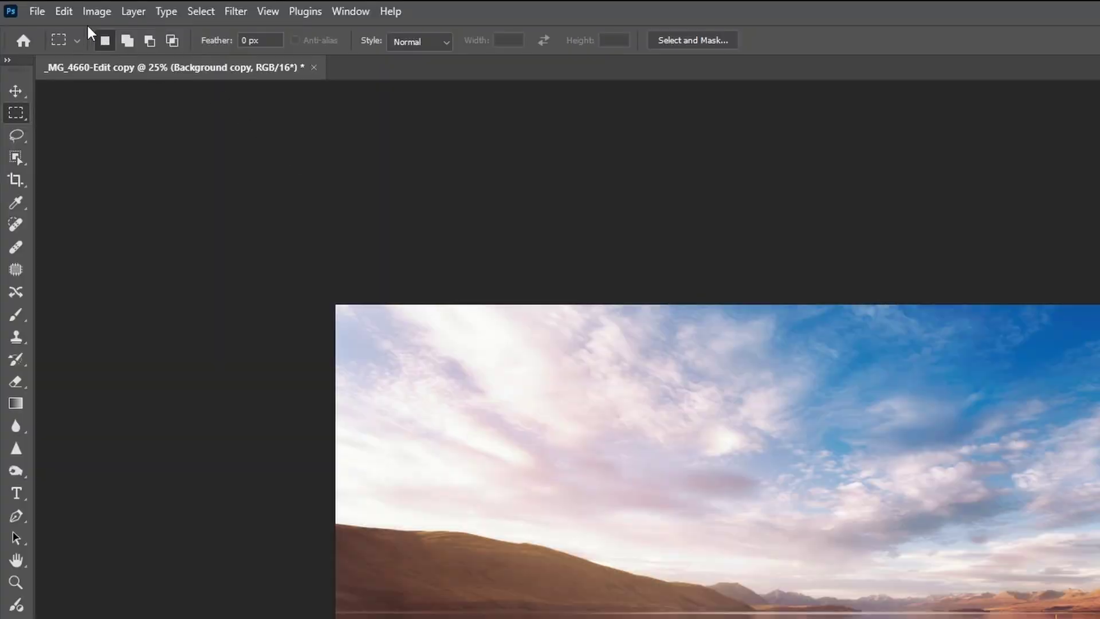
left_click(32, 5)
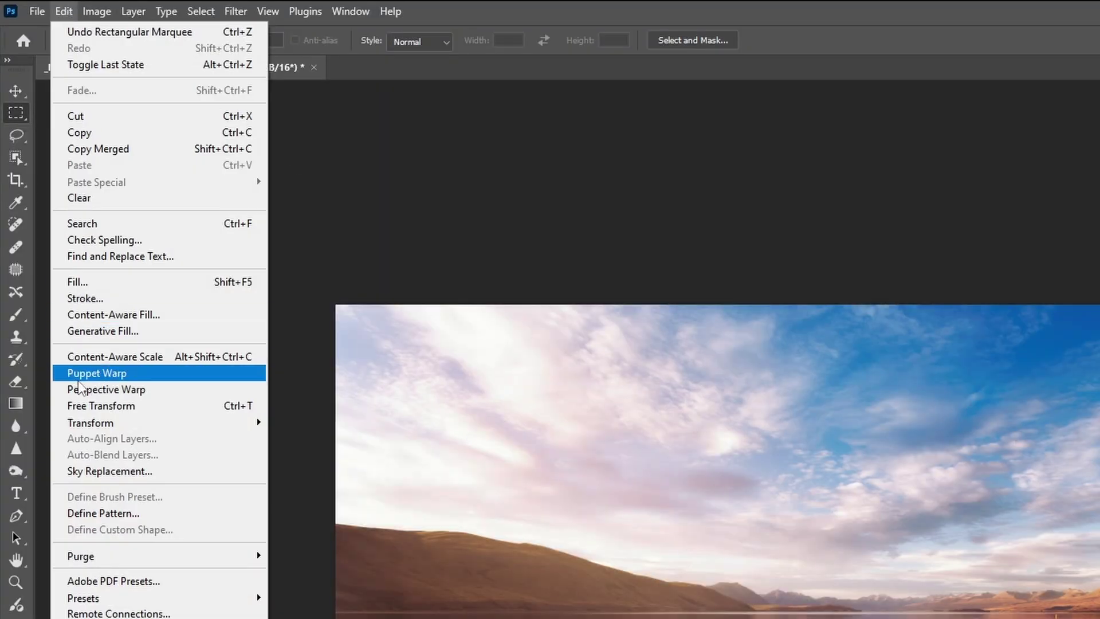
mouse_move(90, 423)
left_click(343, 541)
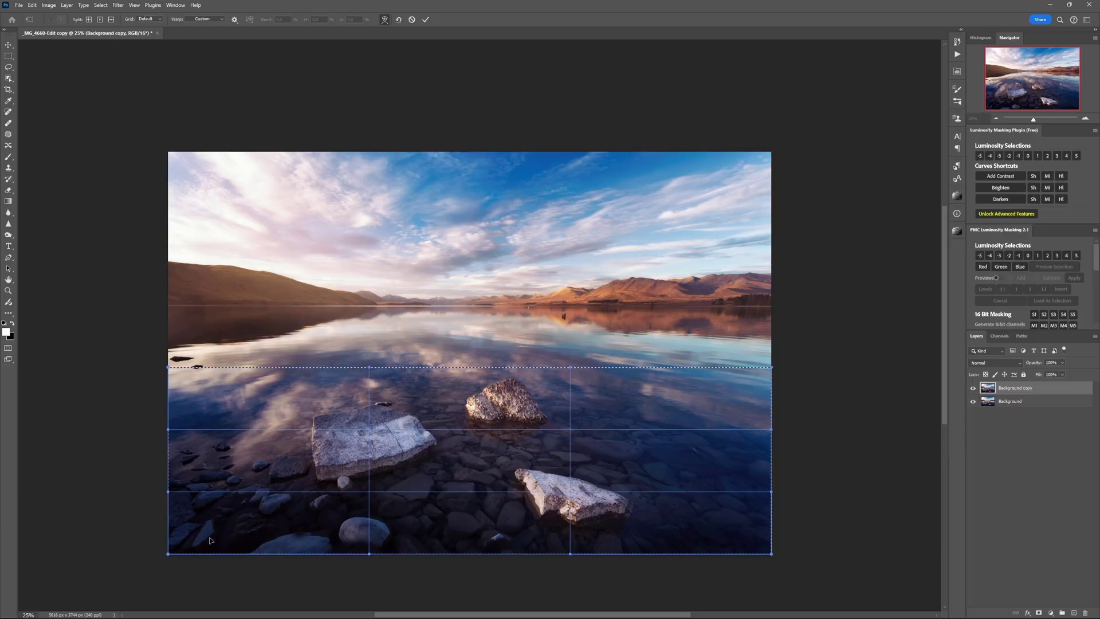
left_click_drag(168, 553, 138, 580)
left_click_drag(168, 491, 148, 508)
left_click_drag(639, 486, 646, 479)
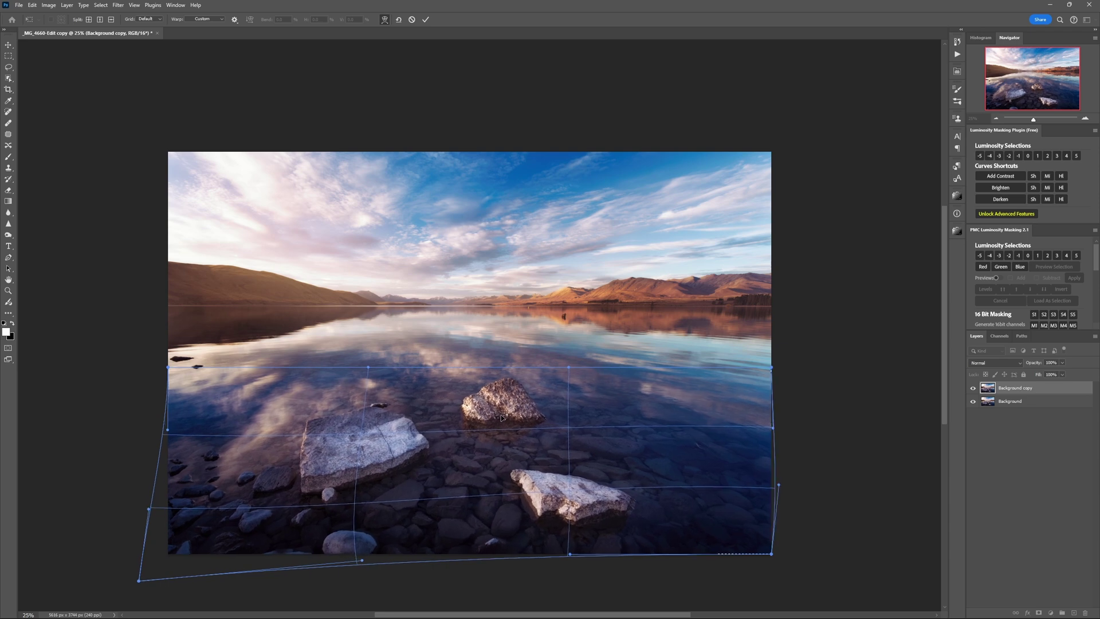
key("Return")
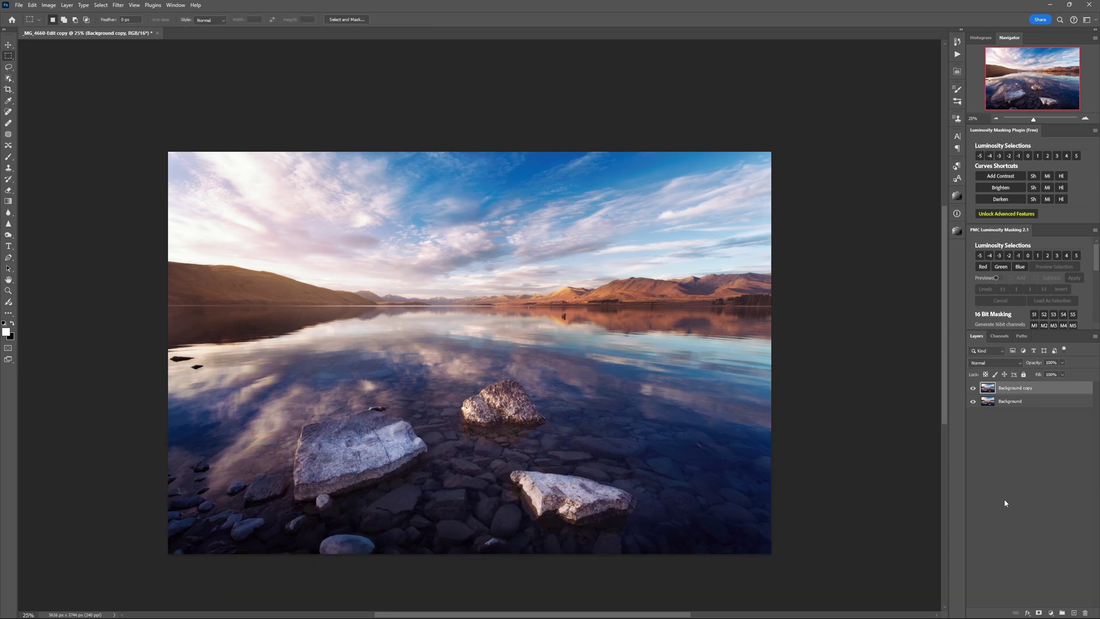
Toggle the warped layer's visibility on and off twice to compare with the original
left_click(973, 389)
left_click(973, 388)
left_click(973, 389)
left_click(973, 388)
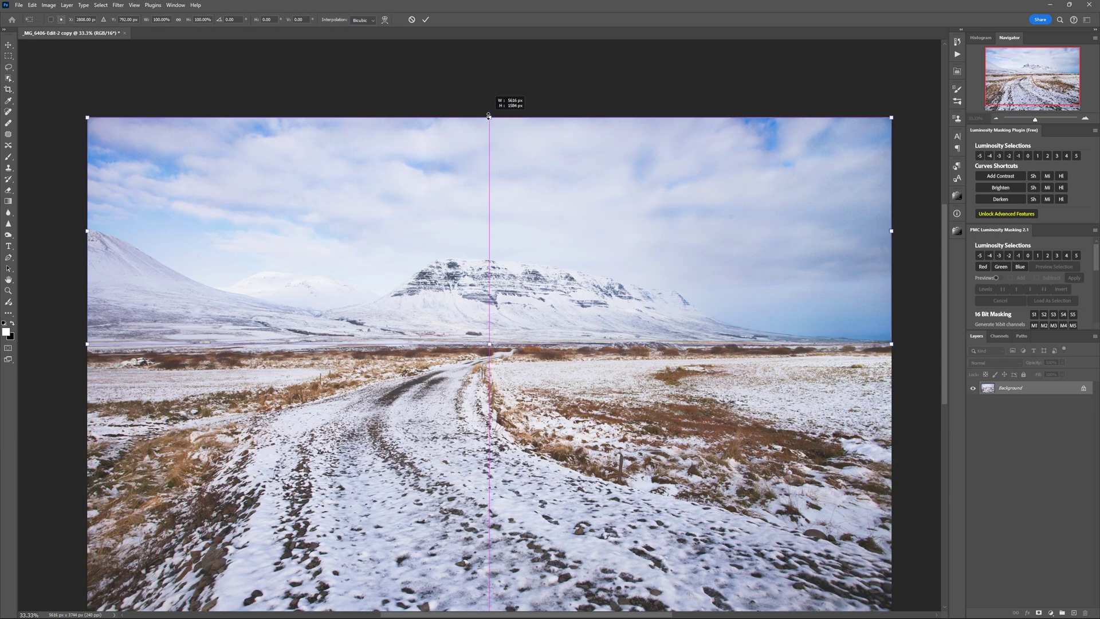
Drag the Free Transform top handle upward to stretch the seascape's foreground taller
left_click_drag(489, 117, 489, 60)
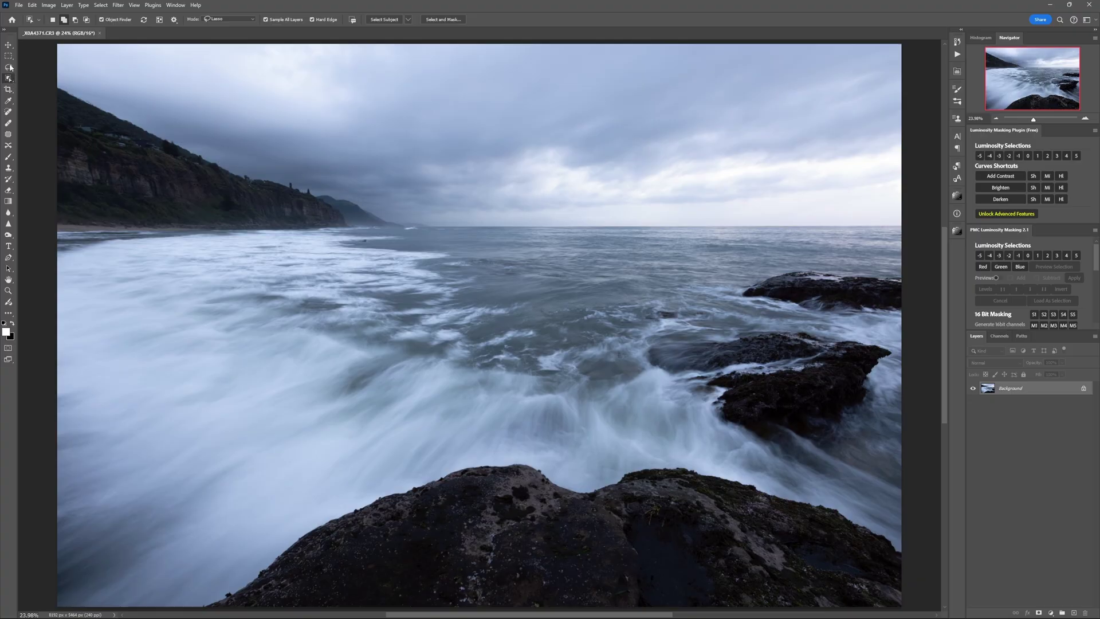
Outline the foreground rocks with the Object Selection tool in Lasso mode
left_click(8, 45)
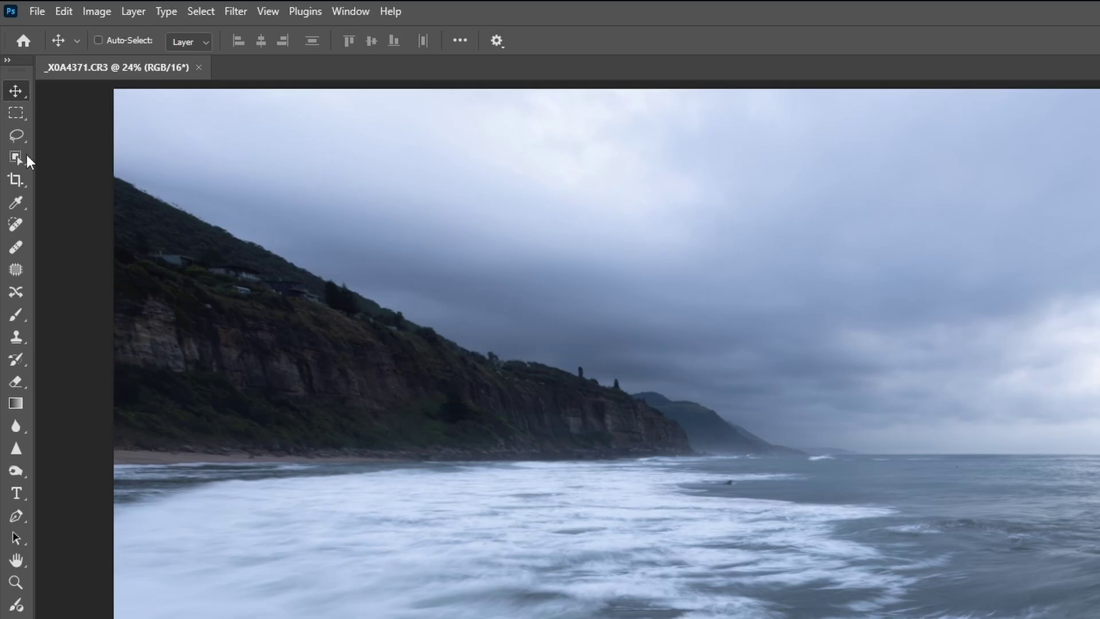
left_click(8, 79)
left_click(75, 157)
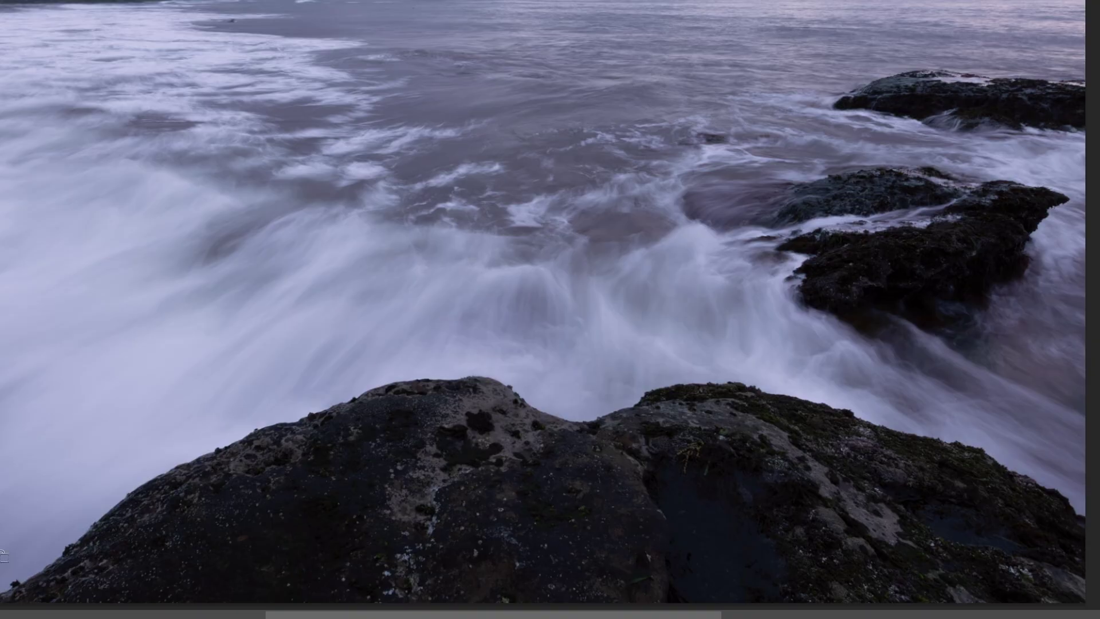
mouse_move(1, 536)
left_mouse_down()
mouse_move(871, 351)
mouse_move(1084, 601)
mouse_move(3, 602)
left_mouse_up()
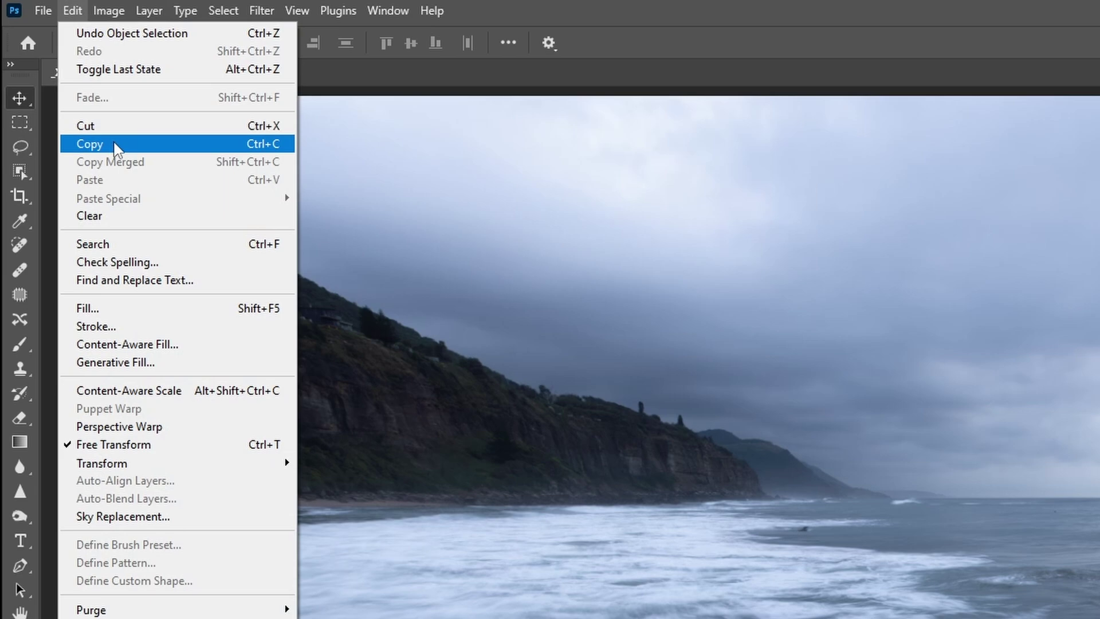
Copy and paste the rocks onto a new Layer 1 and move it into place
left_click(114, 148)
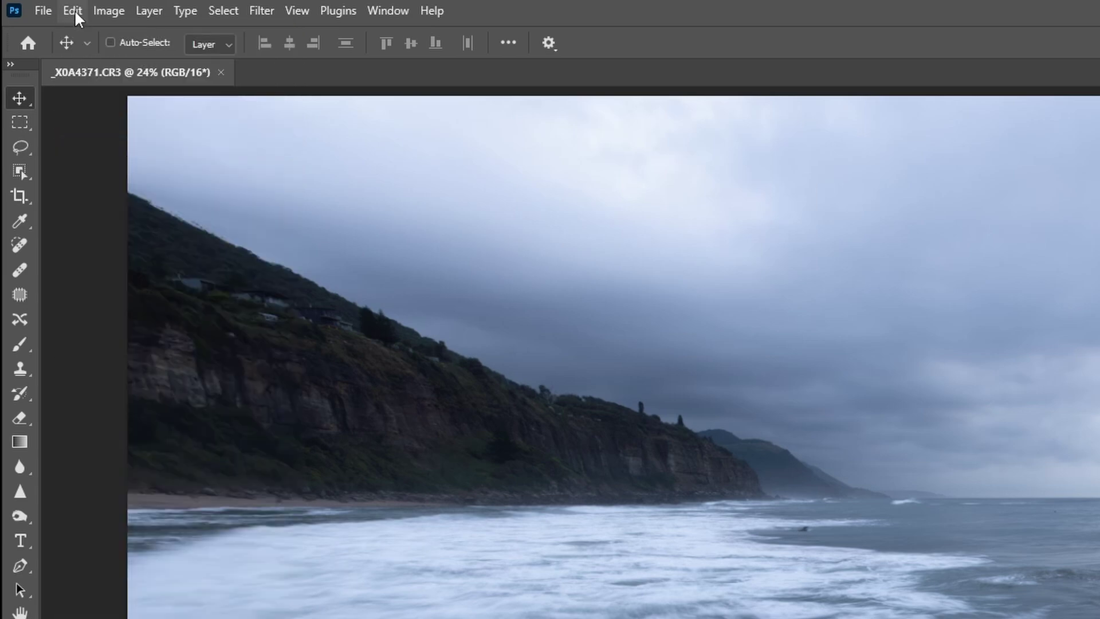
left_click(73, 11)
left_click(90, 180)
left_click_drag(630, 553, 472, 554)
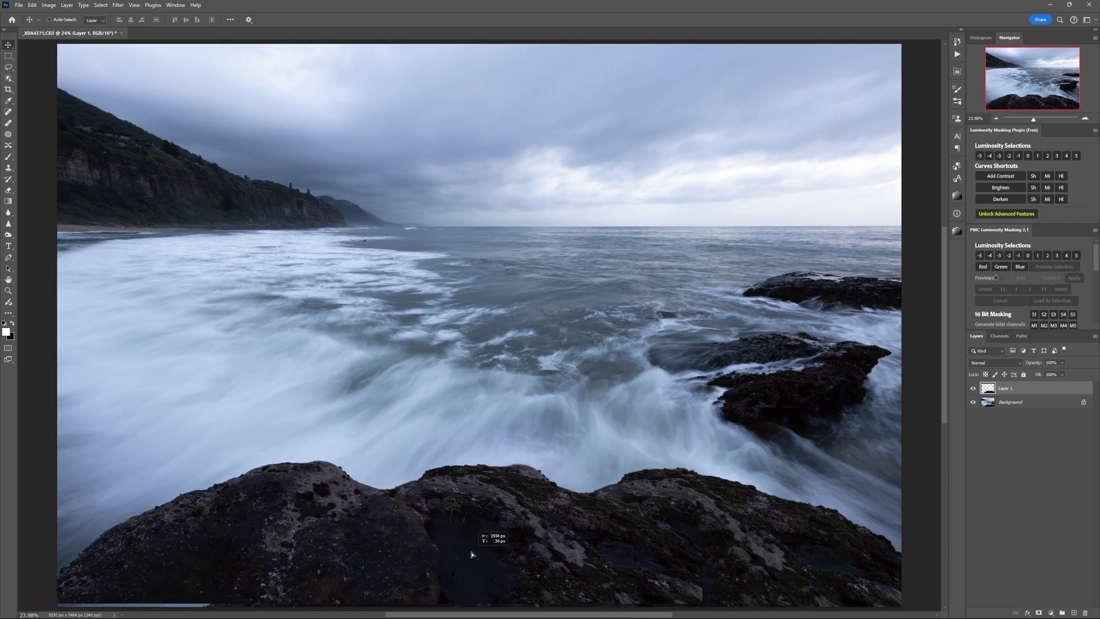
Zoom out and rotate and enlarge the pasted rocks past the bottom-left with Free Transform
left_click(995, 119)
key("ctrl+t")
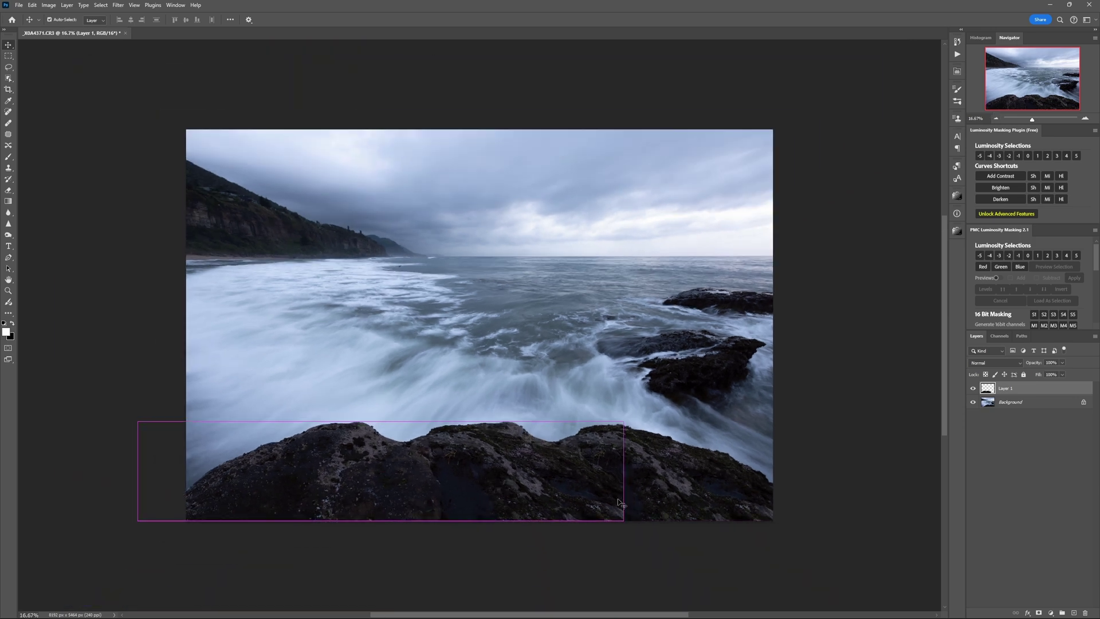
left_click_drag(378, 483, 246, 486)
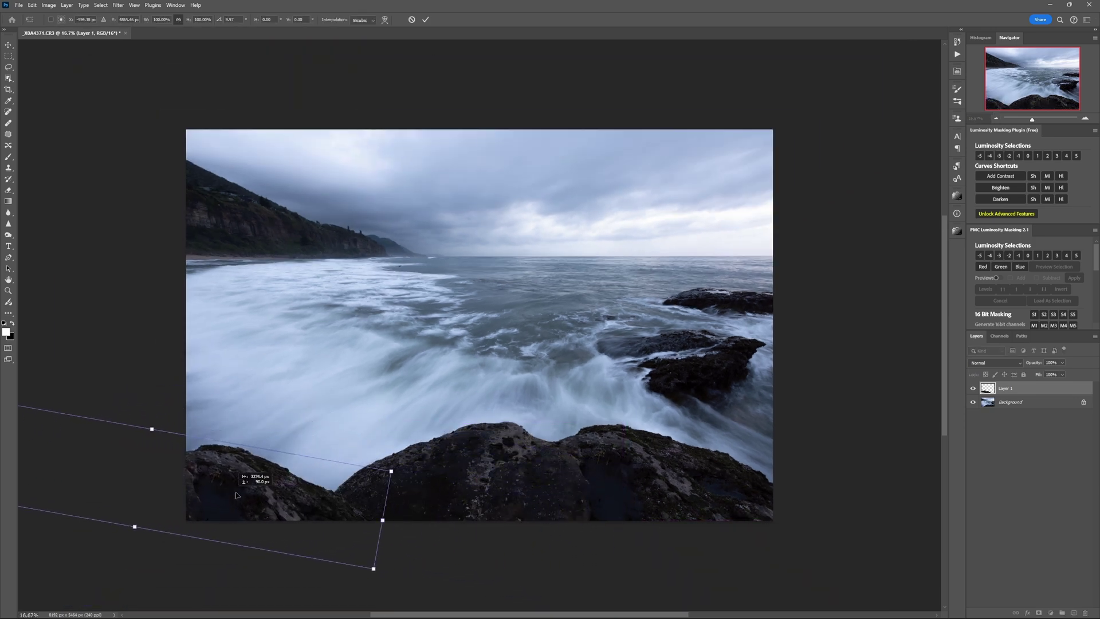
Warp the rocks, bending the left side and pulling the right side outward, then commit
right_click(361, 490)
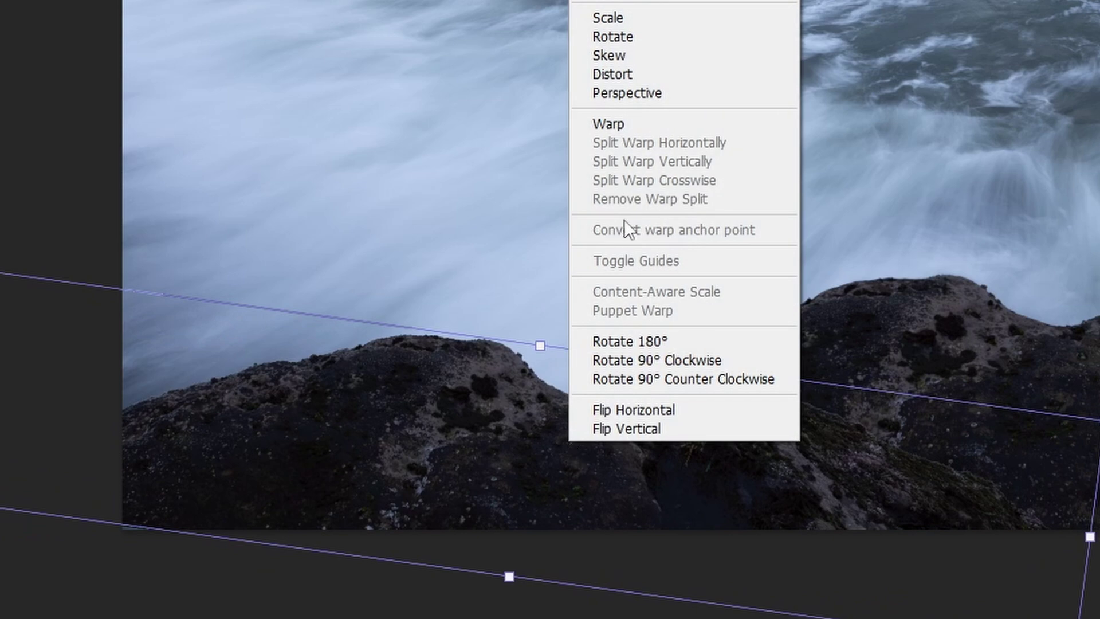
left_click(630, 127)
left_click_drag(289, 403, 300, 385)
left_click_drag(762, 424, 982, 449)
key("Return")
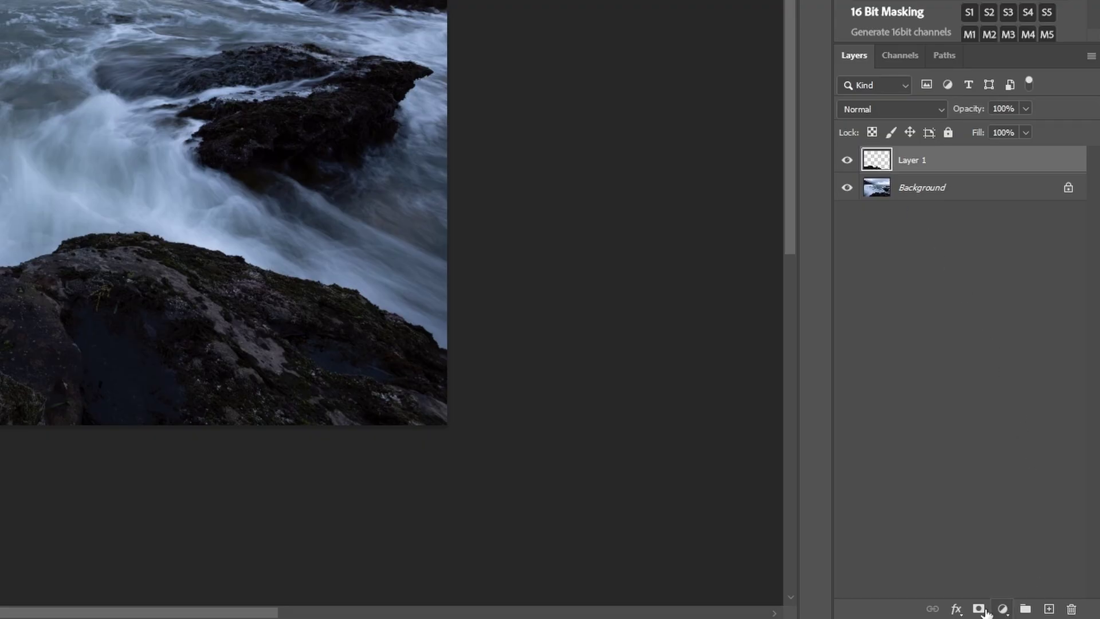
Add a layer mask to Layer 1 and shrink the brush size with [
left_click(983, 610)
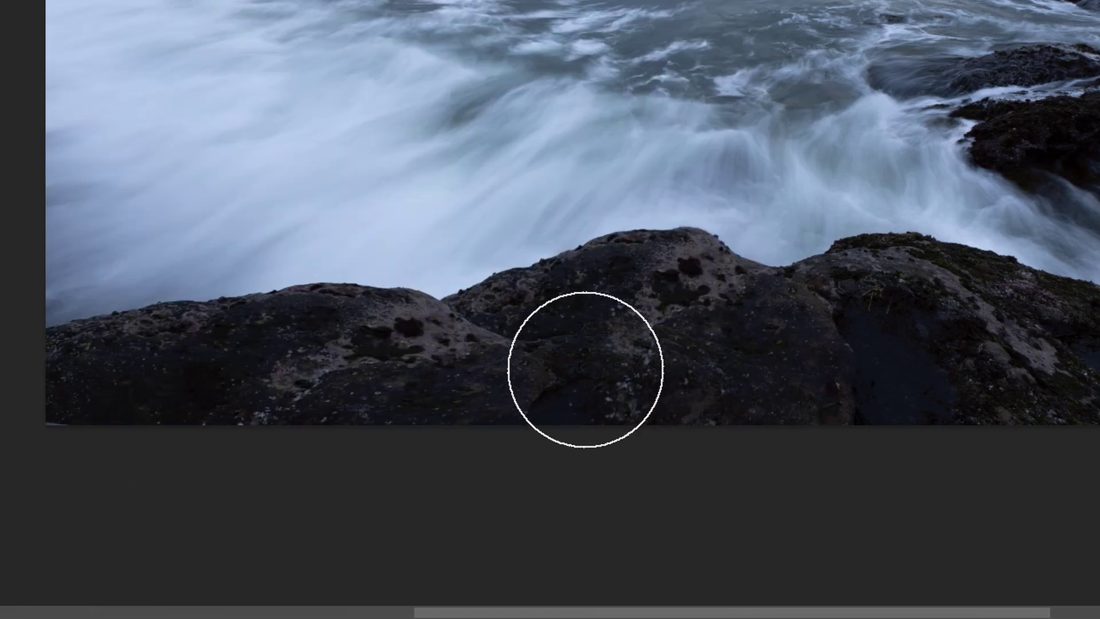
key("bracketleft")
key("bracketleft")
key("bracketleft")
key("bracketleft")
key("bracketleft")
key("bracketleft")
key("bracketleft")
key("bracketleft")
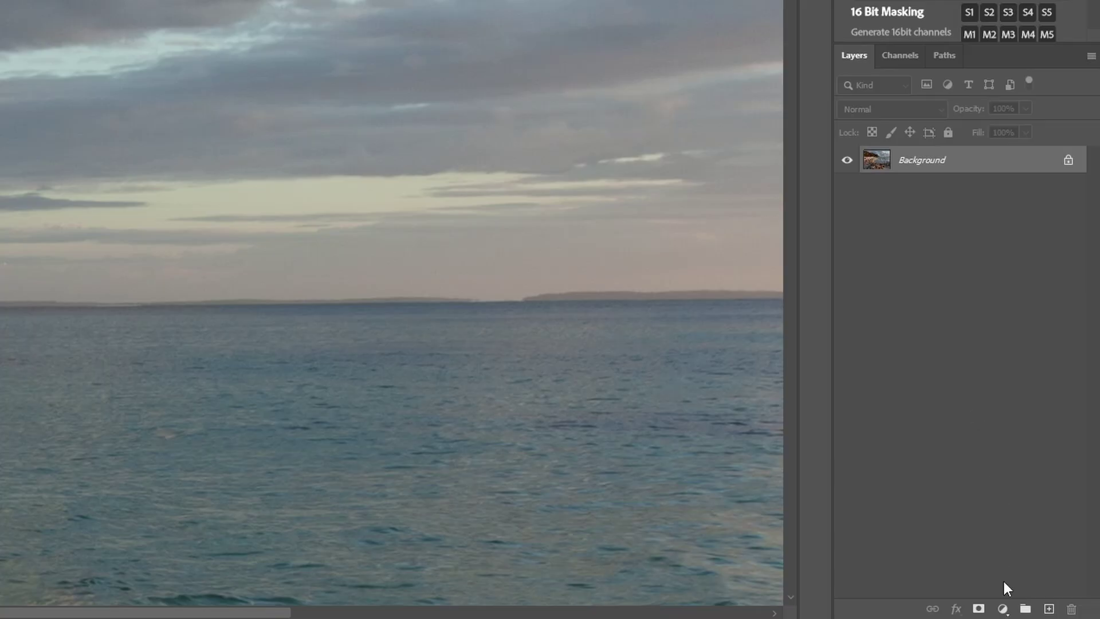
Add a Curves layer lowering the Green channel's highlights to 246, then toggle it to compare
left_click(1002, 608)
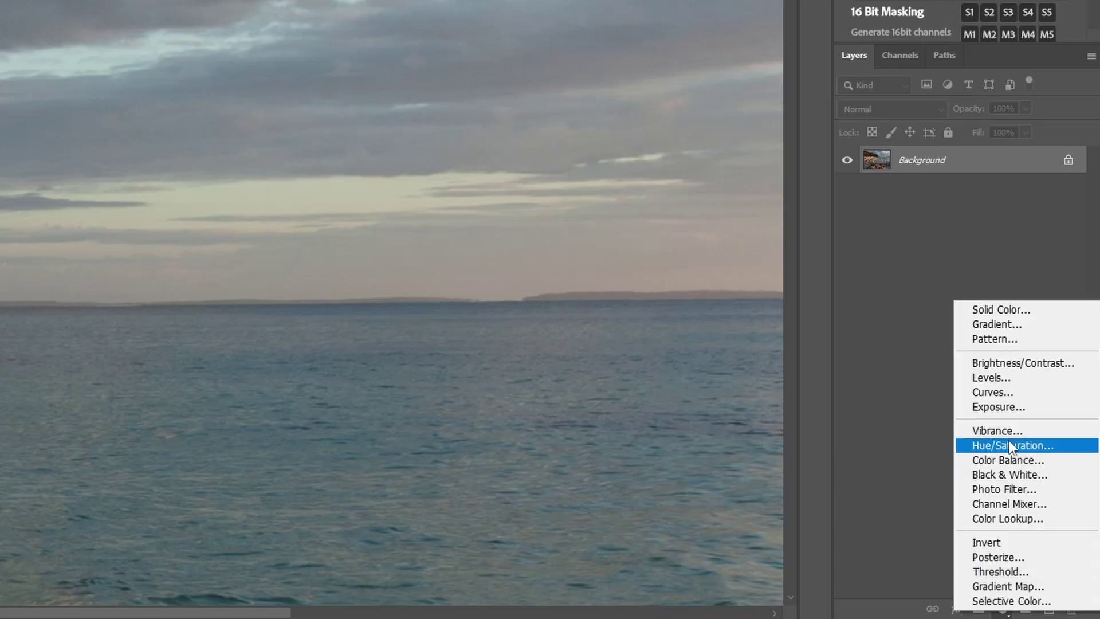
left_click(1004, 395)
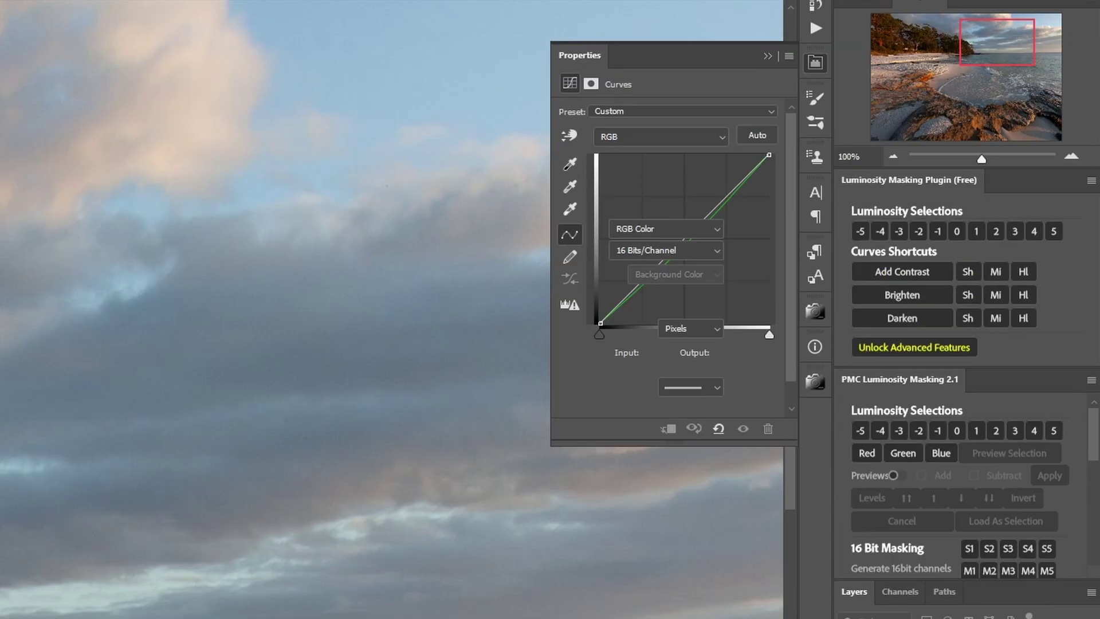
left_click(690, 138)
left_click(687, 182)
left_click_drag(769, 155, 775, 167)
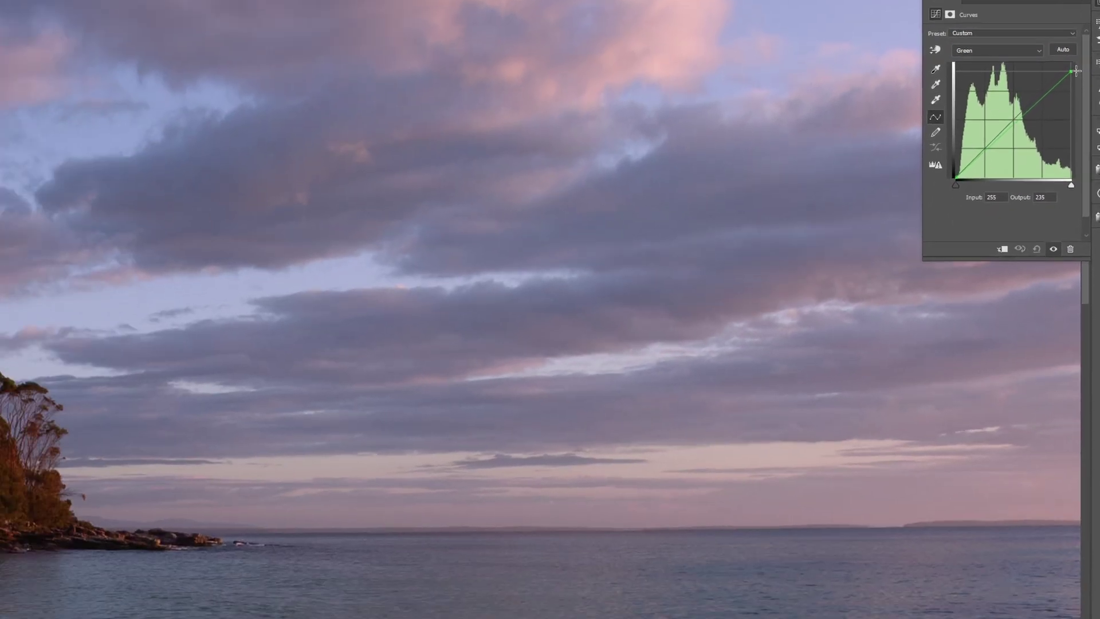
left_click_drag(1075, 71, 1076, 67)
left_click(73, 469)
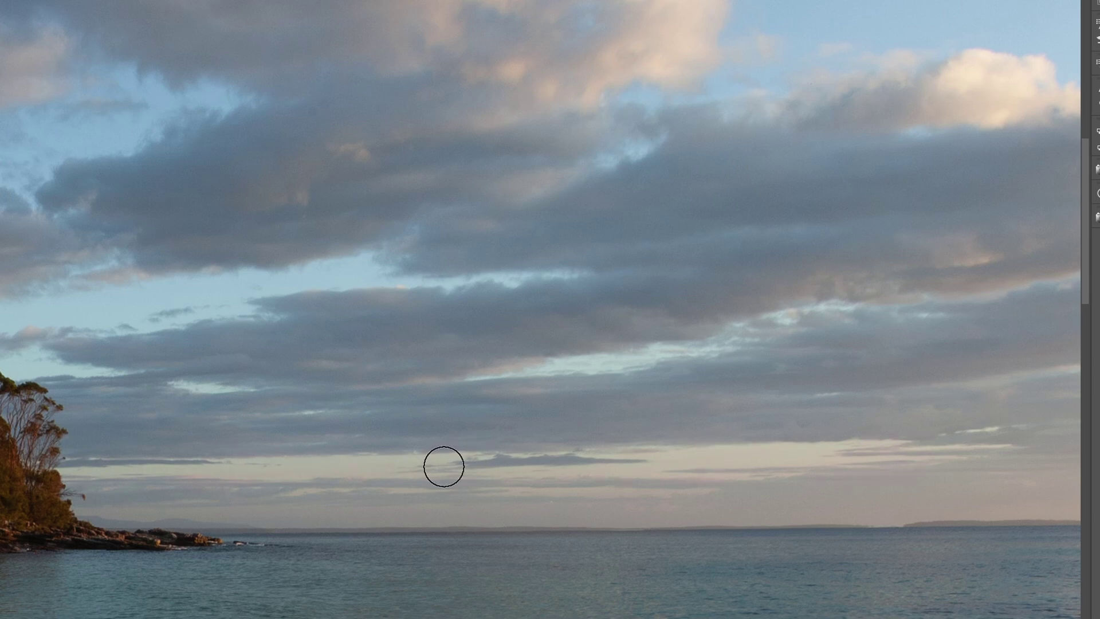